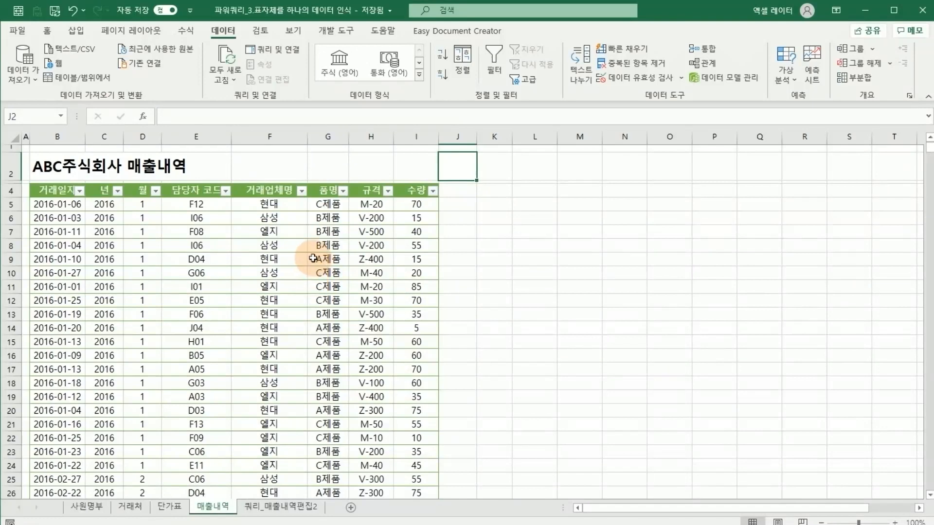
Step: Examine the columns of the sales table on the 매출내역 sheet and select the first 담당자 코드 cell
{"action": "left_click_drag", "start_coordinate": [62, 191], "coordinate": [406, 384]}
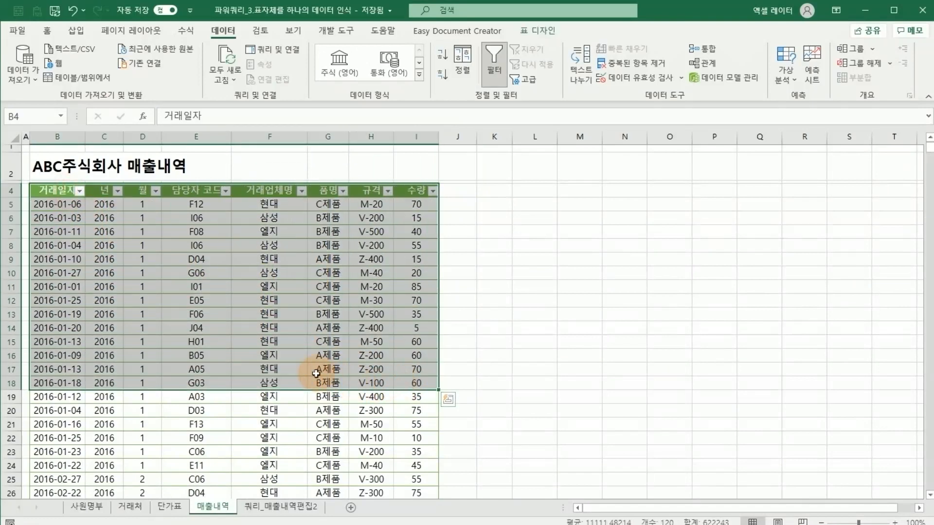
{"action": "left_click_drag", "start_coordinate": [200, 206], "coordinate": [204, 260]}
{"action": "left_click", "coordinate": [205, 207]}
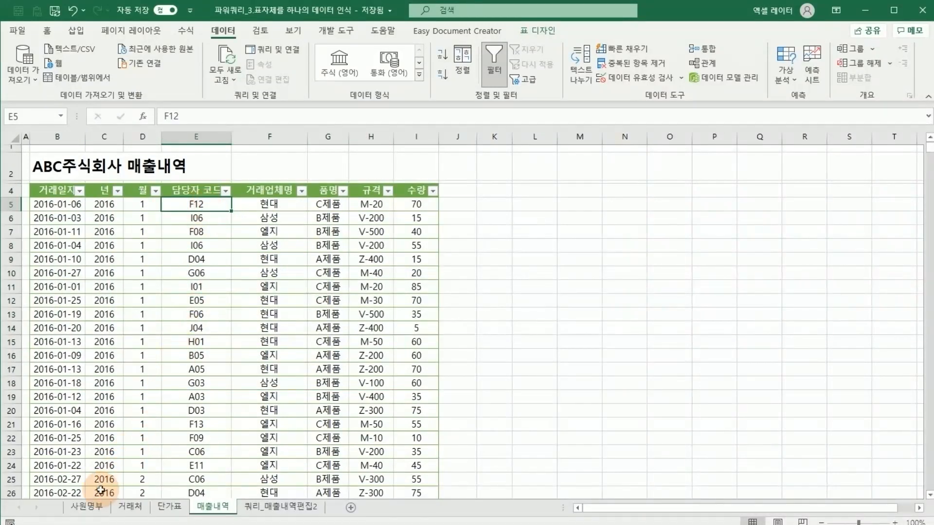
Step: Look up the first sales row's employee code on the 사원명부 sheet and review that employee's details across the row
{"action": "left_click", "coordinate": [87, 510]}
{"action": "scroll", "coordinate": [136, 328], "scroll_direction": "up", "scroll_amount": 12}
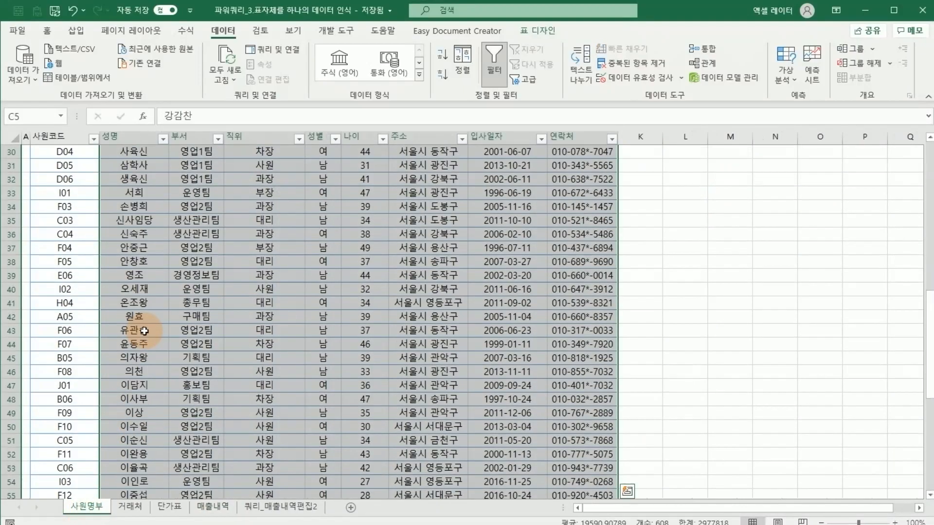
{"action": "left_click_drag", "start_coordinate": [65, 200], "coordinate": [65, 378]}
{"action": "scroll", "coordinate": [65, 378], "scroll_direction": "down", "scroll_amount": 5}
{"action": "scroll", "coordinate": [64, 379], "scroll_direction": "down", "scroll_amount": 7}
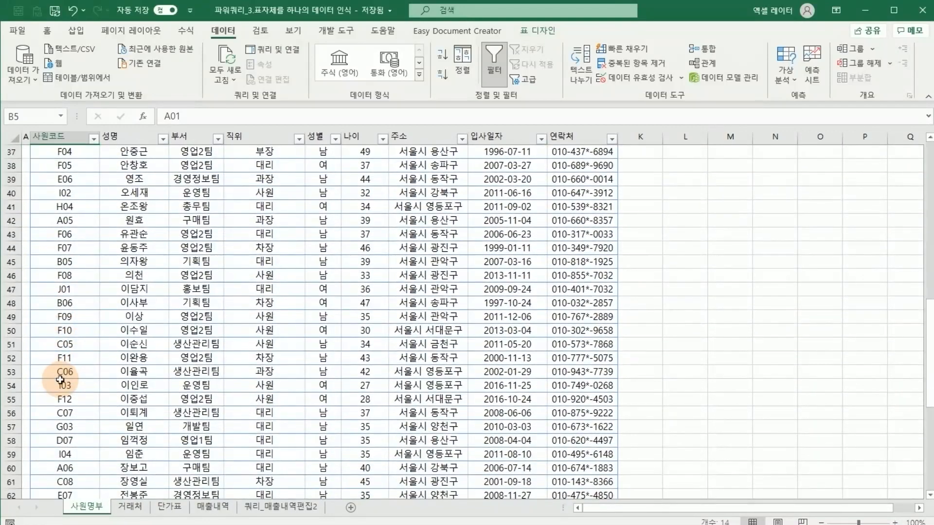
{"action": "left_click", "coordinate": [55, 402]}
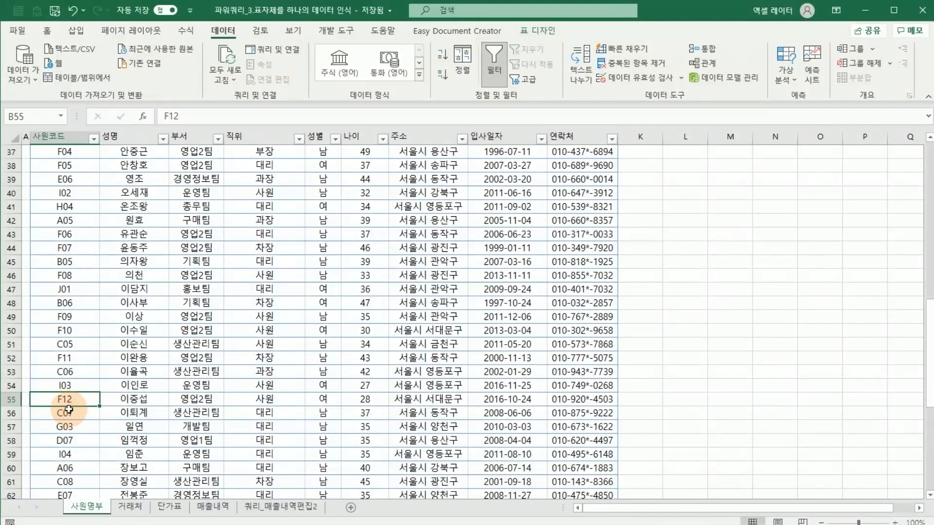
{"action": "left_click", "coordinate": [119, 400]}
{"action": "left_click", "coordinate": [180, 402]}
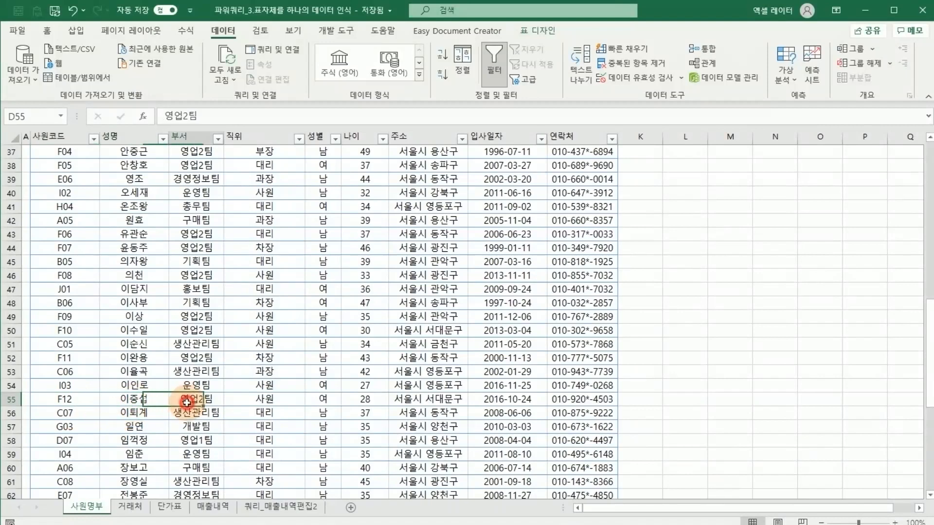
{"action": "left_click", "coordinate": [265, 402]}
{"action": "left_click_drag", "start_coordinate": [265, 402], "coordinate": [560, 402]}
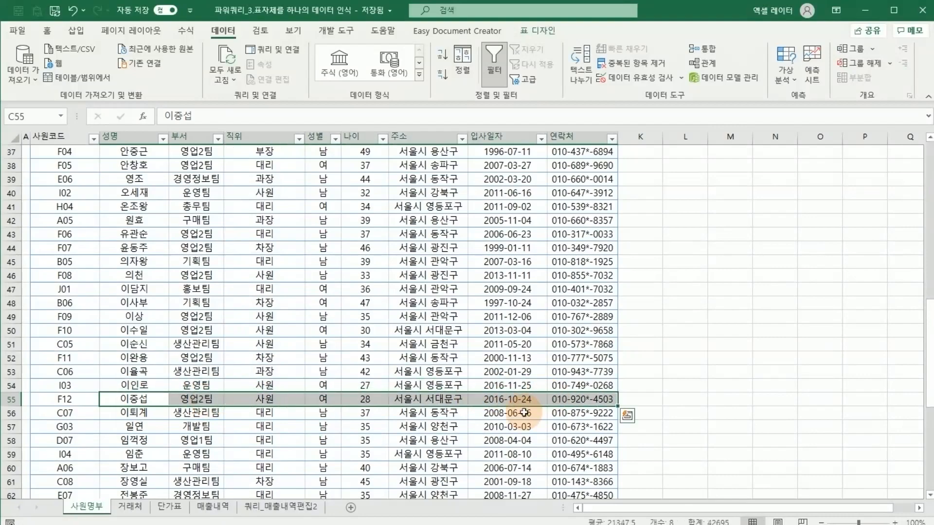
Step: Return to the 매출내역 sheet and examine the empty columns beside the sales table, extending the header-row selection from J4 to Y4
{"action": "left_click", "coordinate": [212, 507]}
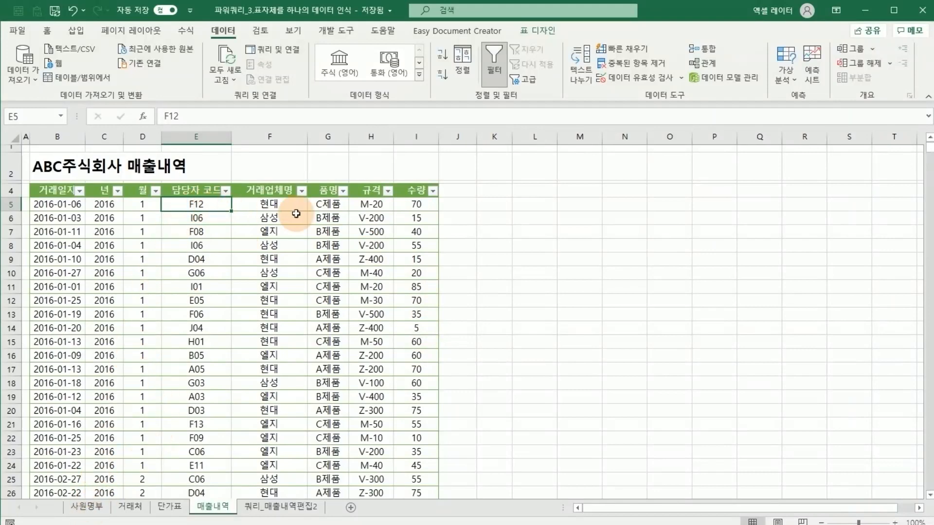
{"action": "left_click_drag", "start_coordinate": [451, 202], "coordinate": [462, 376]}
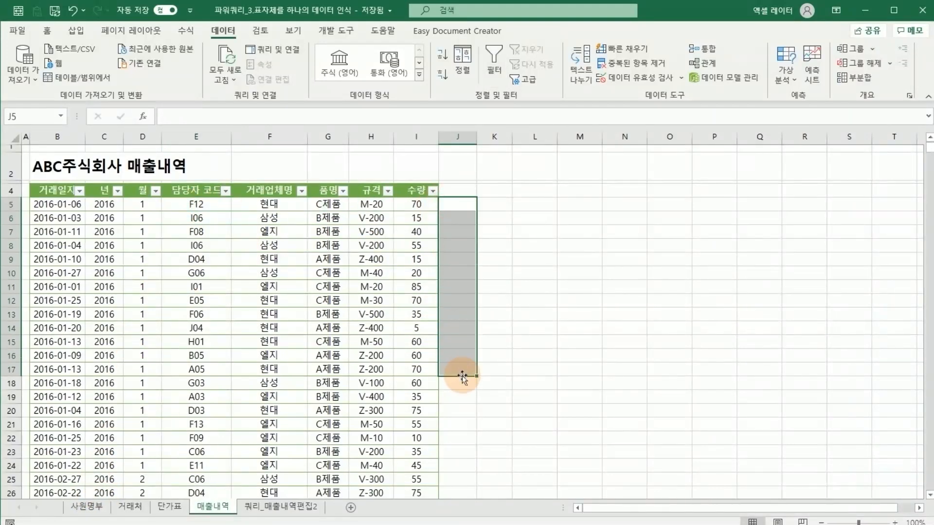
{"action": "left_click_drag", "start_coordinate": [492, 200], "coordinate": [491, 334]}
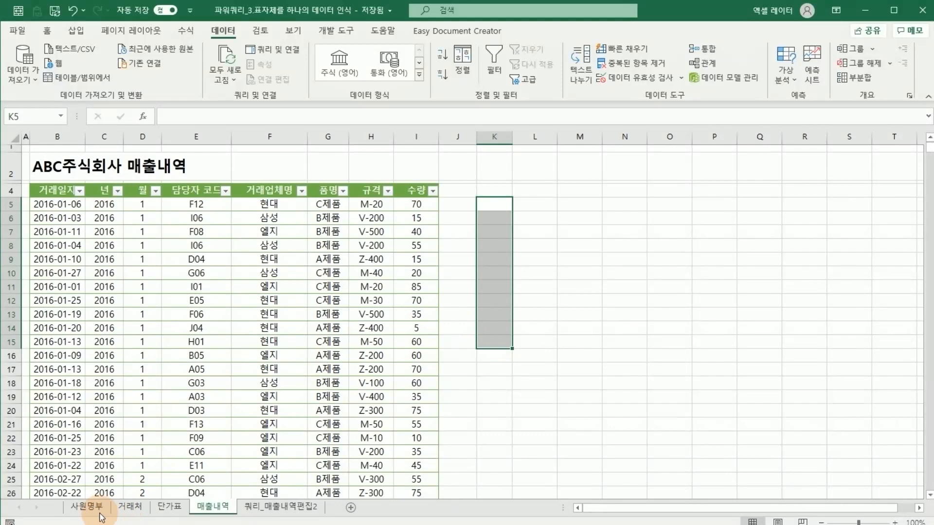
{"action": "left_click_drag", "start_coordinate": [473, 204], "coordinate": [504, 364]}
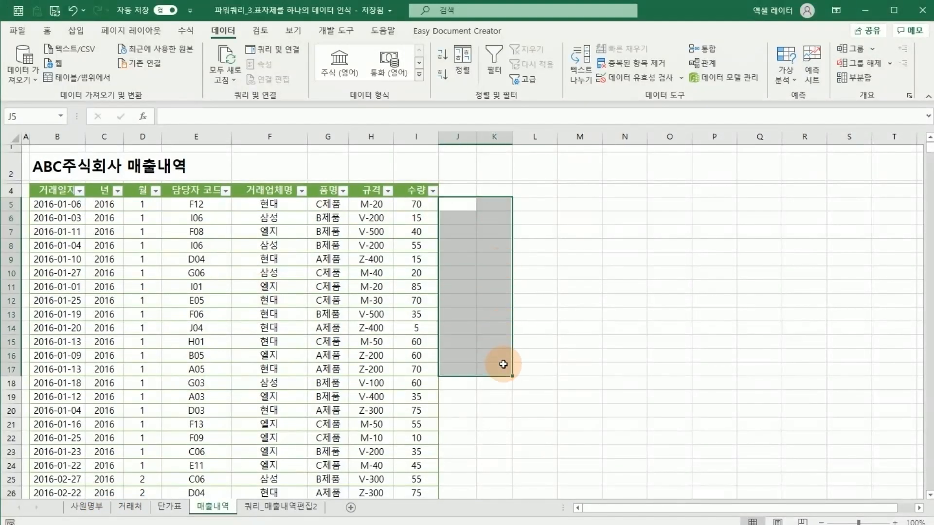
{"action": "left_click_drag", "start_coordinate": [474, 204], "coordinate": [499, 280]}
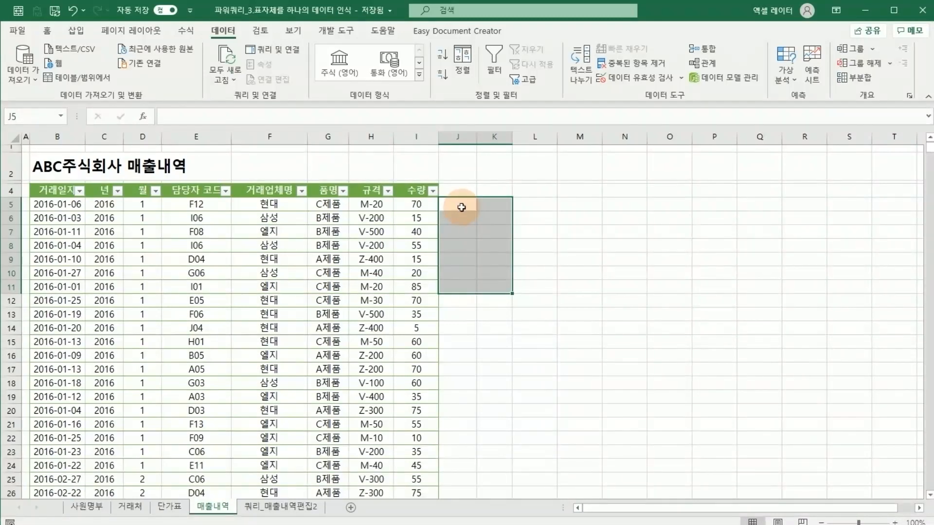
{"action": "left_click_drag", "start_coordinate": [457, 191], "coordinate": [618, 191]}
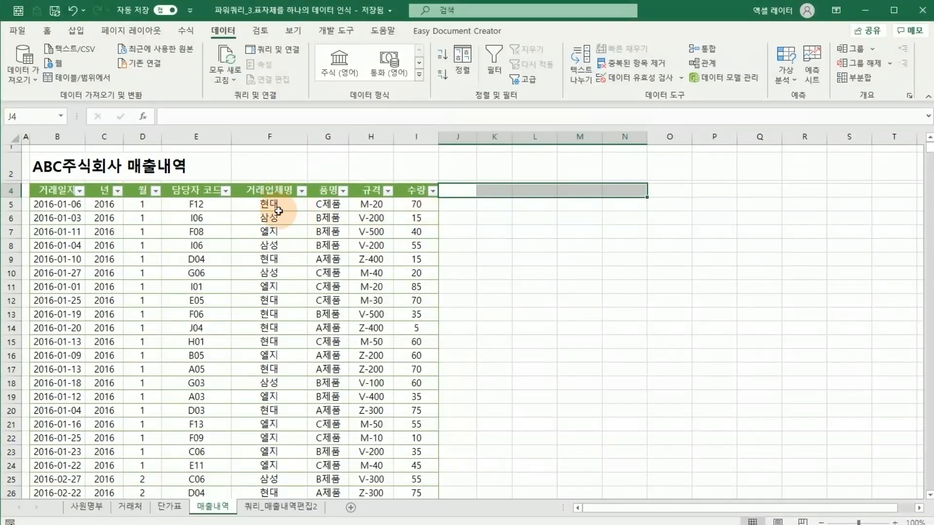
{"action": "left_click", "coordinate": [669, 207]}
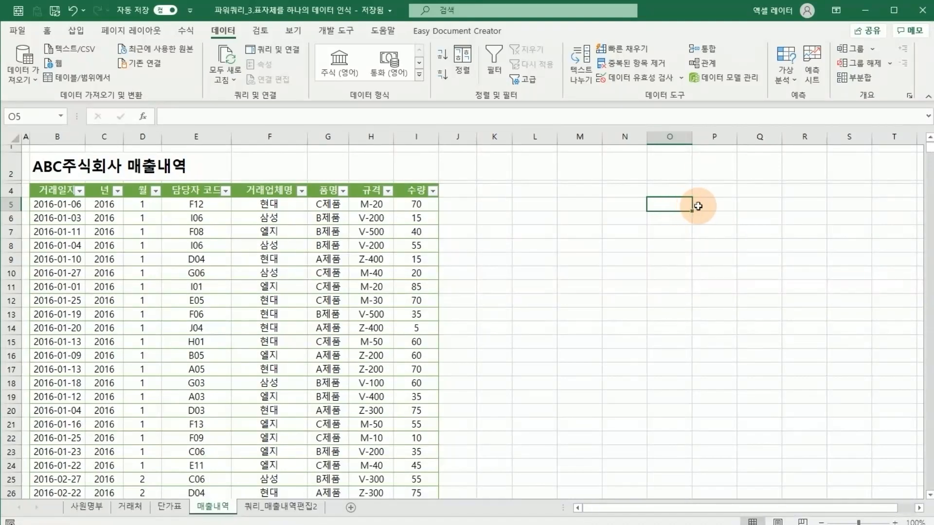
{"action": "left_click", "coordinate": [698, 205]}
{"action": "left_click", "coordinate": [746, 203]}
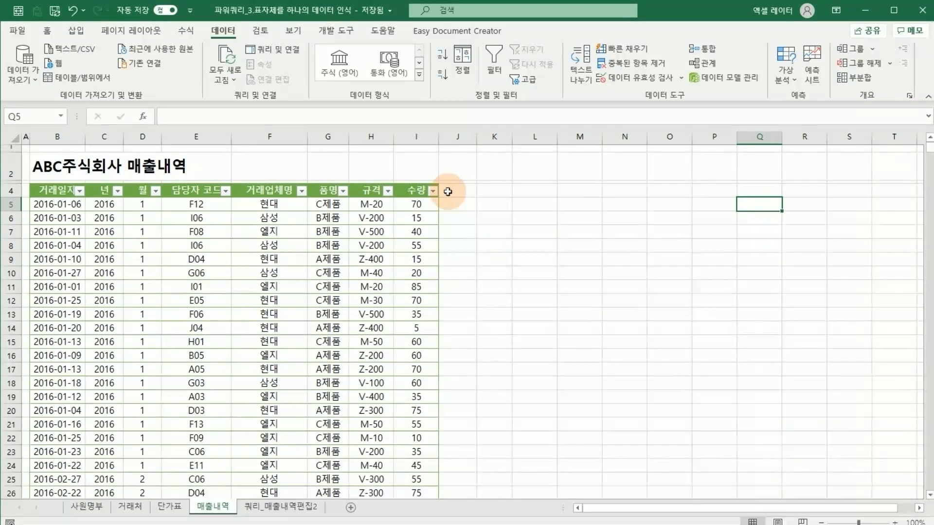
{"action": "left_click_drag", "start_coordinate": [448, 192], "coordinate": [763, 191]}
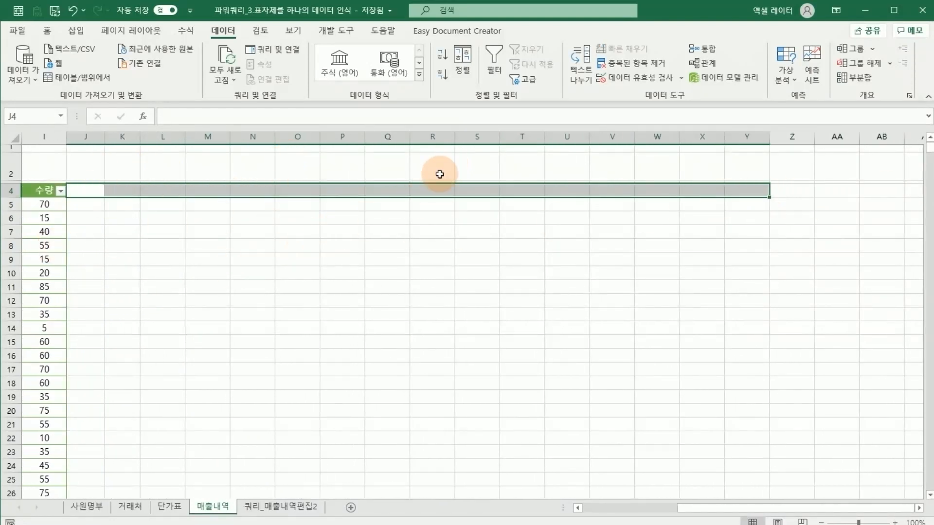
{"action": "left_click_drag", "start_coordinate": [698, 509], "coordinate": [576, 511]}
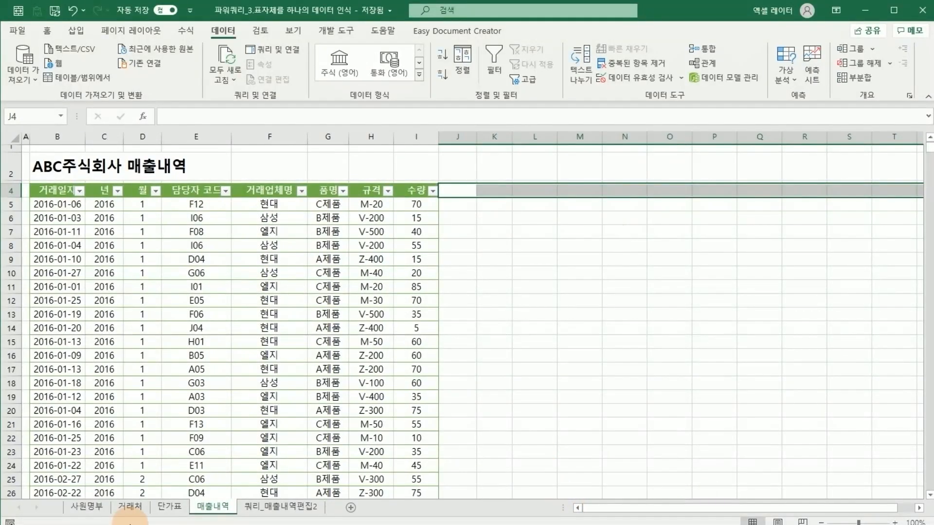
Step: Open the 쿼리_매출내역편집2 sheet and review the query table from 거래일자 to 수량, including the first 담당자 코드 entry
{"action": "left_click", "coordinate": [262, 510]}
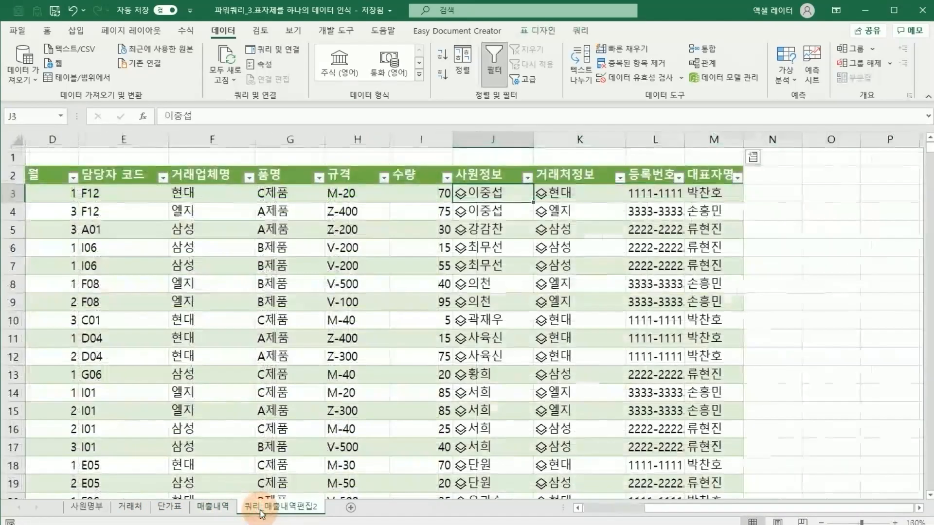
{"action": "left_click", "coordinate": [288, 370]}
{"action": "left_click_drag", "start_coordinate": [659, 508], "coordinate": [598, 508]}
{"action": "left_click_drag", "start_coordinate": [90, 176], "coordinate": [574, 389]}
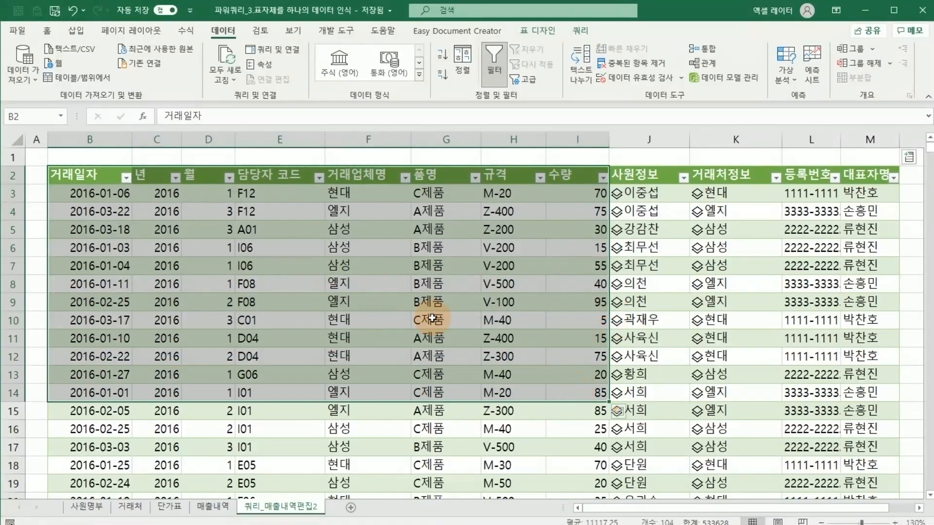
{"action": "left_click", "coordinate": [279, 195]}
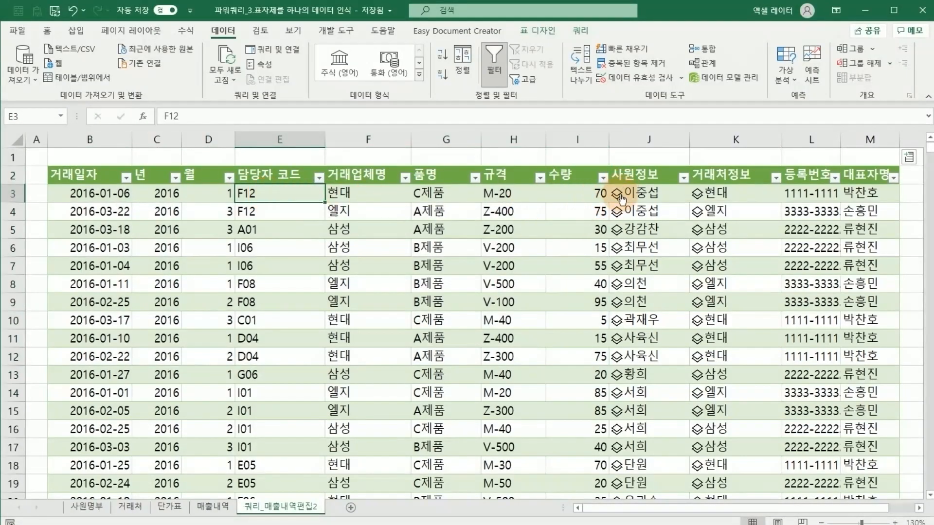
Step: Delete the 등록번호 and 대표자명 columns (L:M) from the query table
{"action": "left_click_drag", "start_coordinate": [798, 140], "coordinate": [853, 140]}
{"action": "right_click", "coordinate": [854, 140]}
{"action": "left_click", "coordinate": [871, 267]}
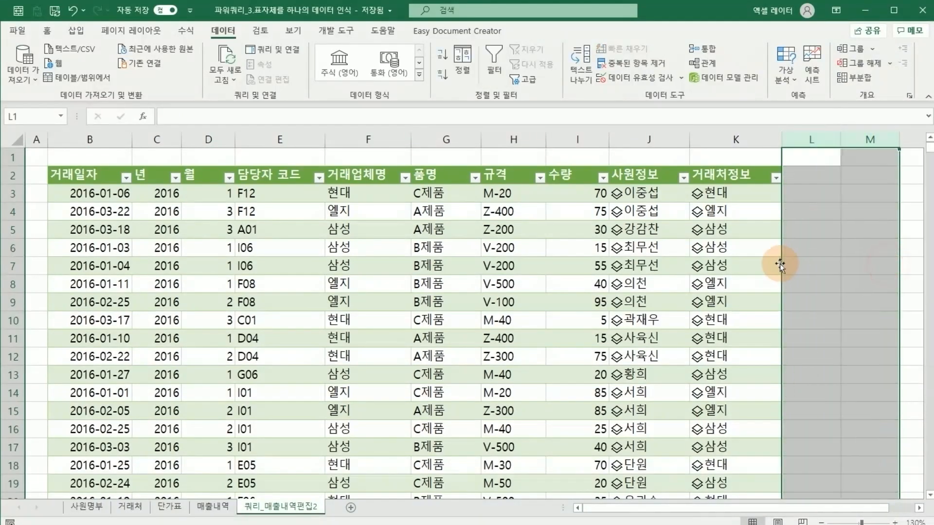
Step: Add the 입사일자 field to the table from the first row's 사원정보 data card and widen the new column to show the dates
{"action": "left_click", "coordinate": [617, 196]}
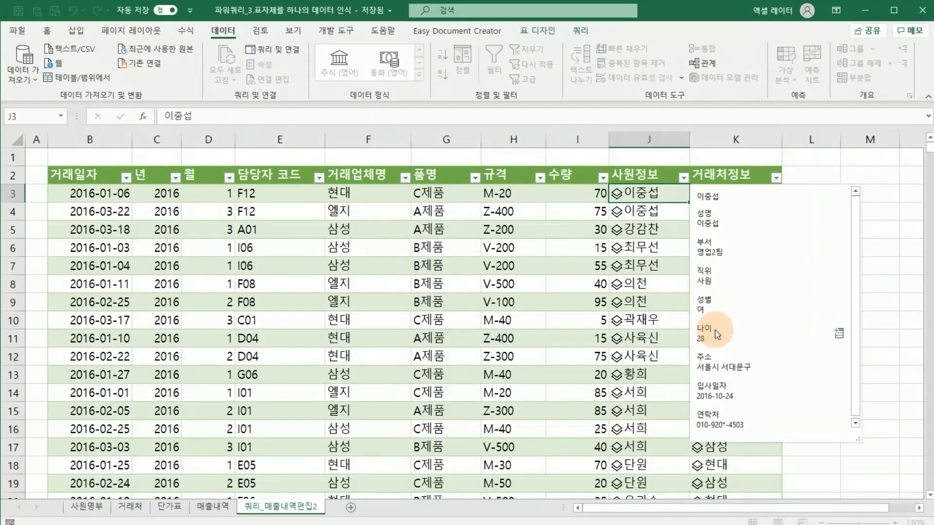
{"action": "left_click", "coordinate": [839, 395]}
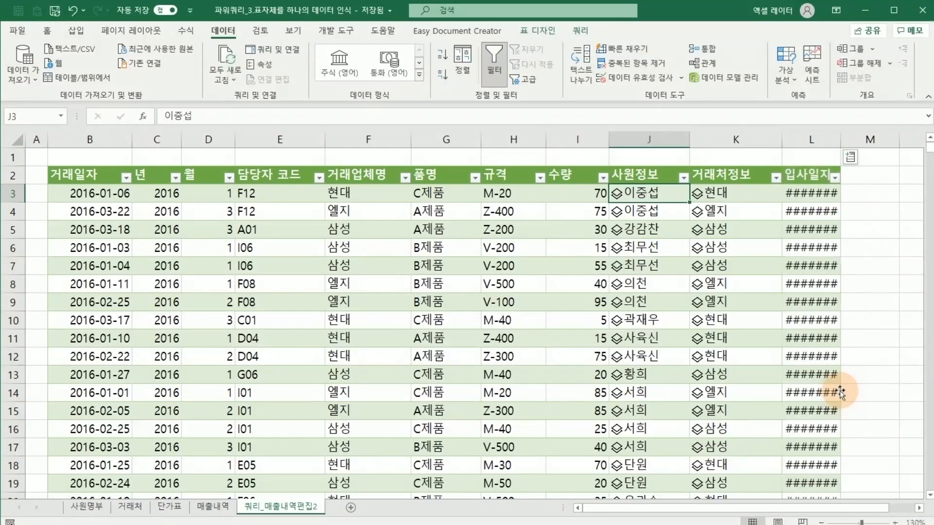
{"action": "left_click_drag", "start_coordinate": [836, 142], "coordinate": [861, 142]}
{"action": "left_click_drag", "start_coordinate": [855, 194], "coordinate": [821, 311]}
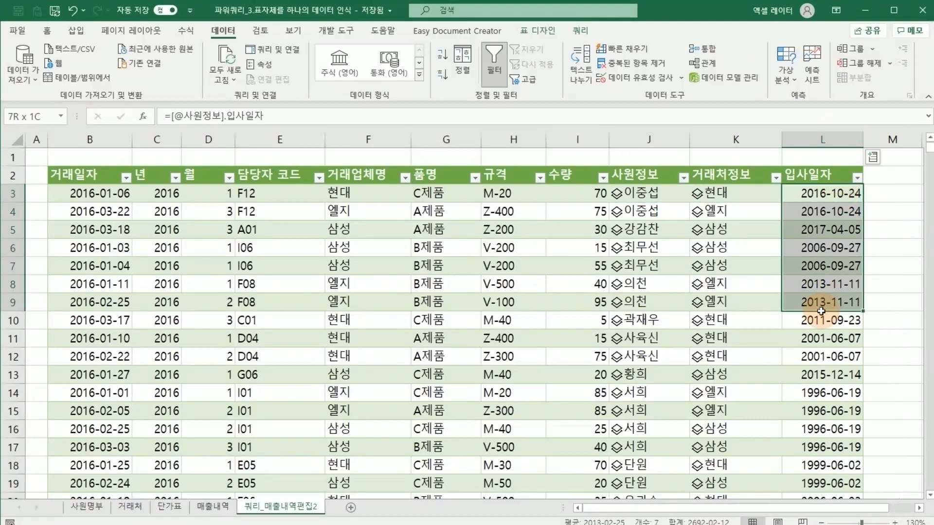
Step: Add the 성별 field of the 사원정보 data type as another table column
{"action": "left_click", "coordinate": [871, 162]}
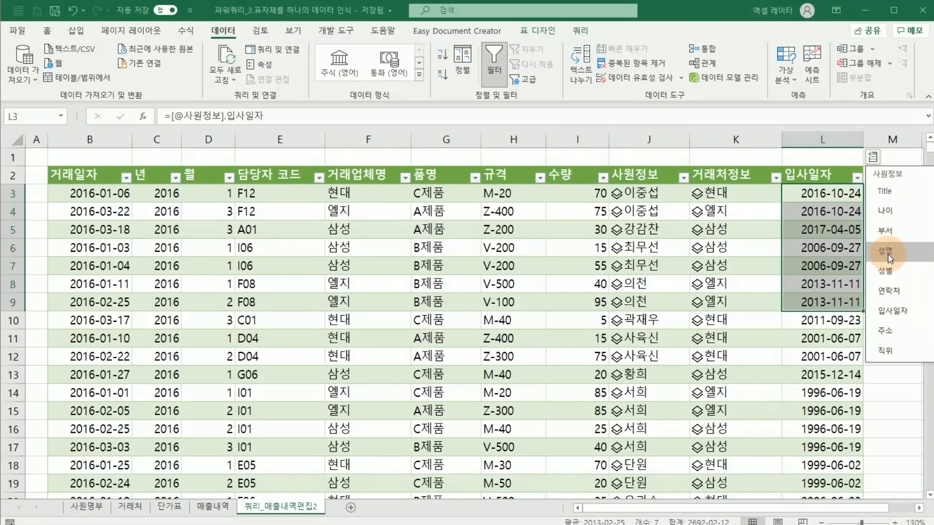
{"action": "left_click", "coordinate": [888, 268]}
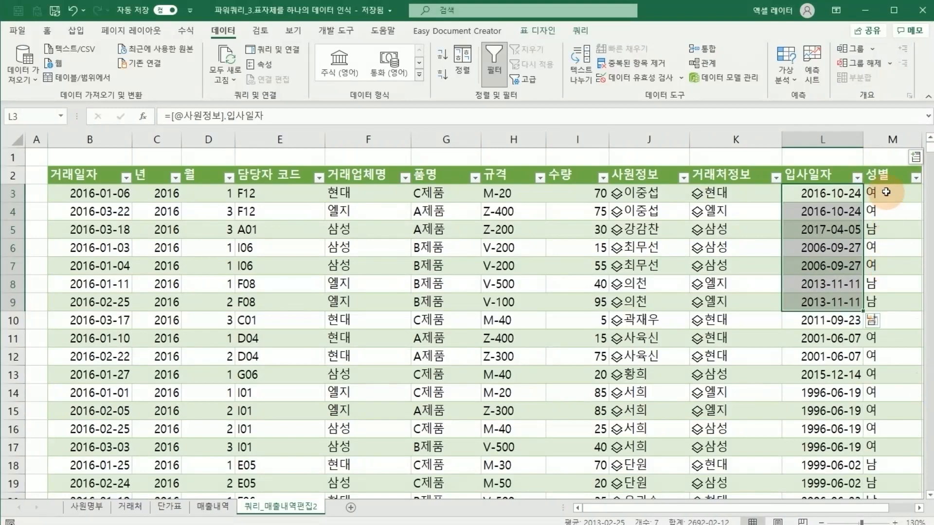
{"action": "left_click", "coordinate": [889, 193]}
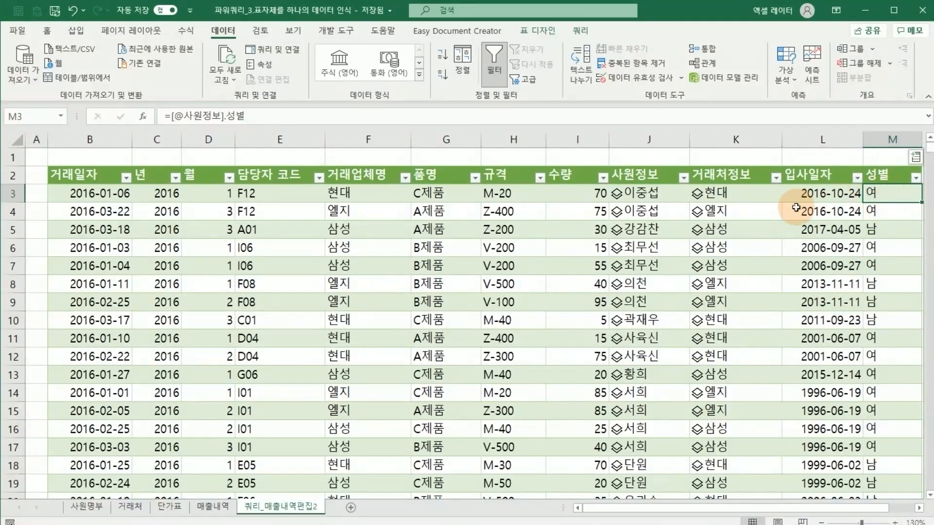
Step: Add the e-mail field to the table from the first row's 거래처정보 data card
{"action": "scroll", "coordinate": [795, 207], "scroll_direction": "down", "scroll_amount": 1}
{"action": "left_click_drag", "start_coordinate": [654, 171], "coordinate": [316, 188]}
{"action": "left_click", "coordinate": [621, 188]}
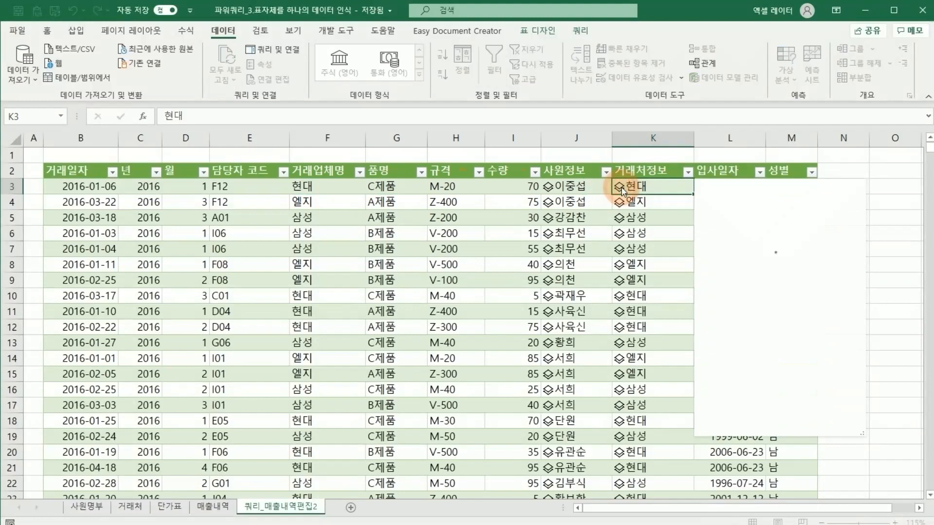
{"action": "mouse_move", "coordinate": [736, 214]}
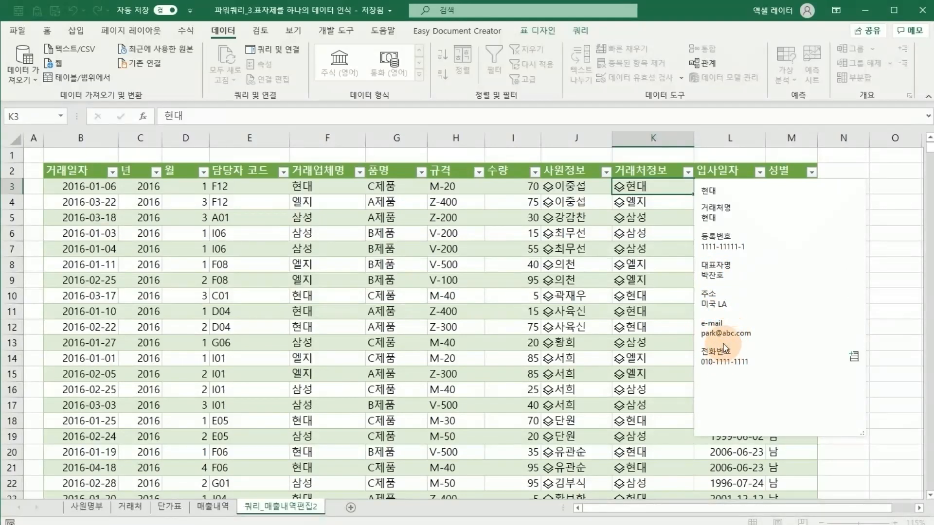
{"action": "left_click", "coordinate": [852, 329]}
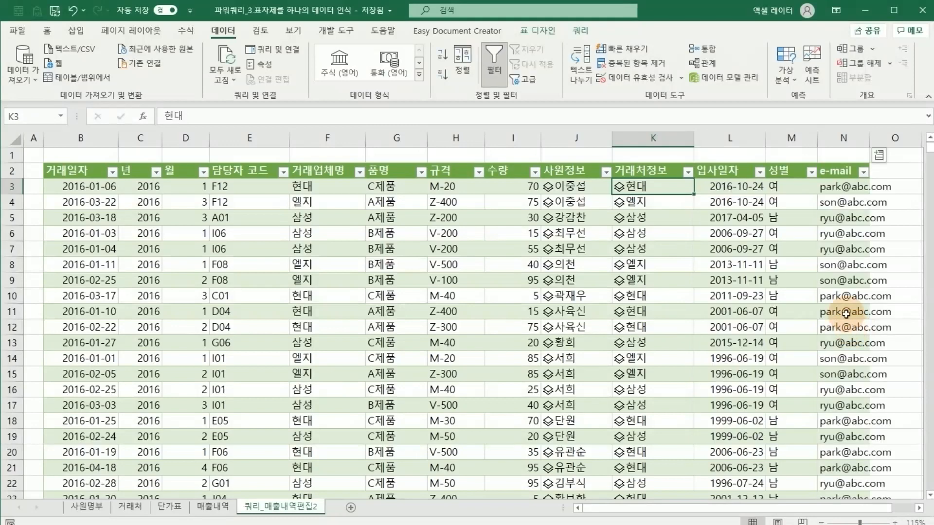
{"action": "left_click_drag", "start_coordinate": [846, 186], "coordinate": [848, 307]}
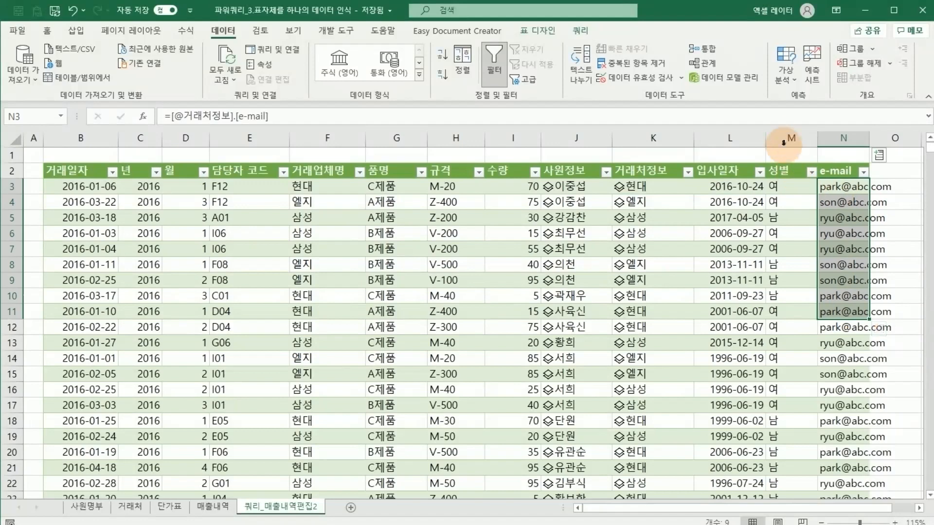
Step: Delete the 입사일자, 성별 and e-mail columns (L:N) from the query table
{"action": "left_click_drag", "start_coordinate": [749, 138], "coordinate": [840, 138]}
{"action": "right_click", "coordinate": [840, 138]}
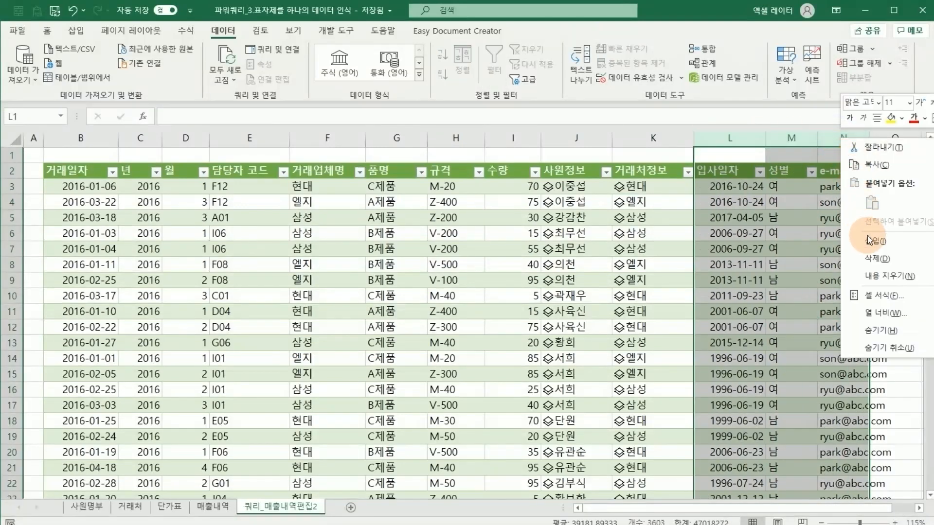
{"action": "left_click", "coordinate": [868, 265]}
{"action": "left_click", "coordinate": [762, 262]}
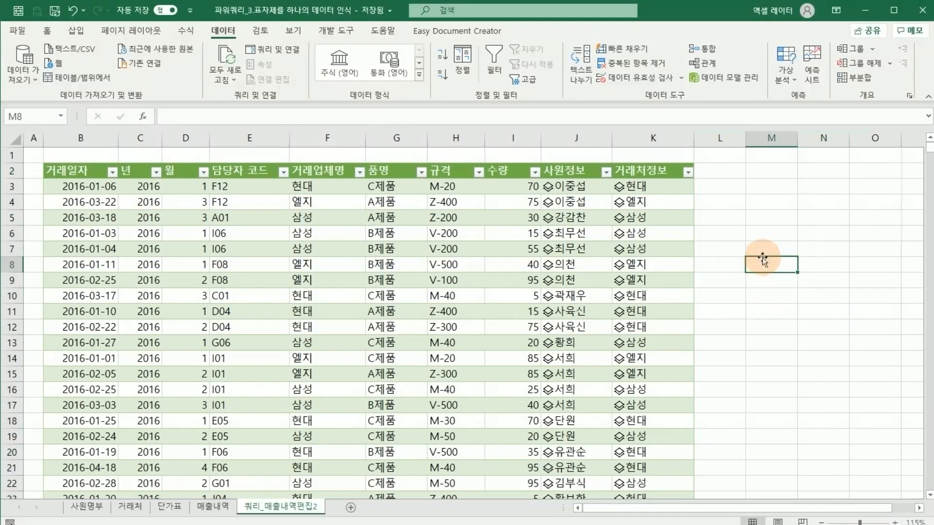
Step: Show the list of the workbook's queries and connections beside the sales query table
{"action": "left_click", "coordinate": [582, 191]}
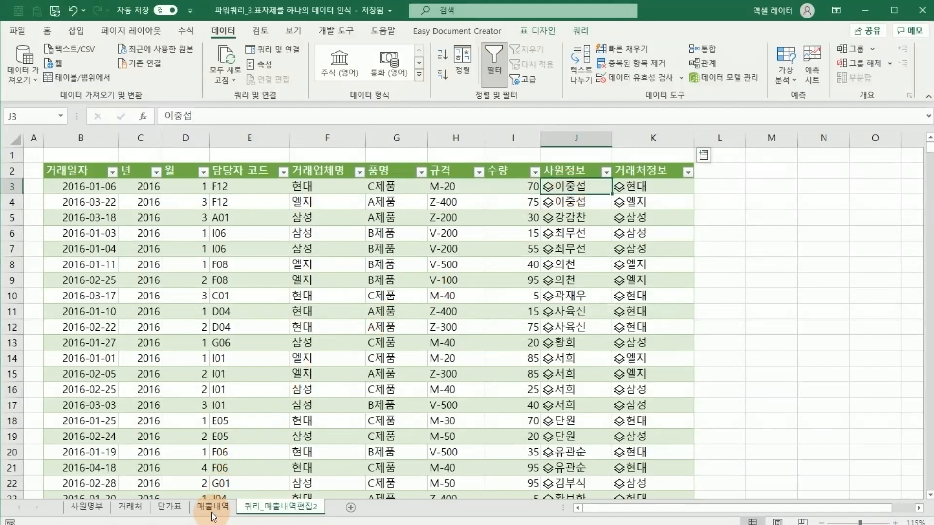
{"action": "left_click", "coordinate": [321, 327]}
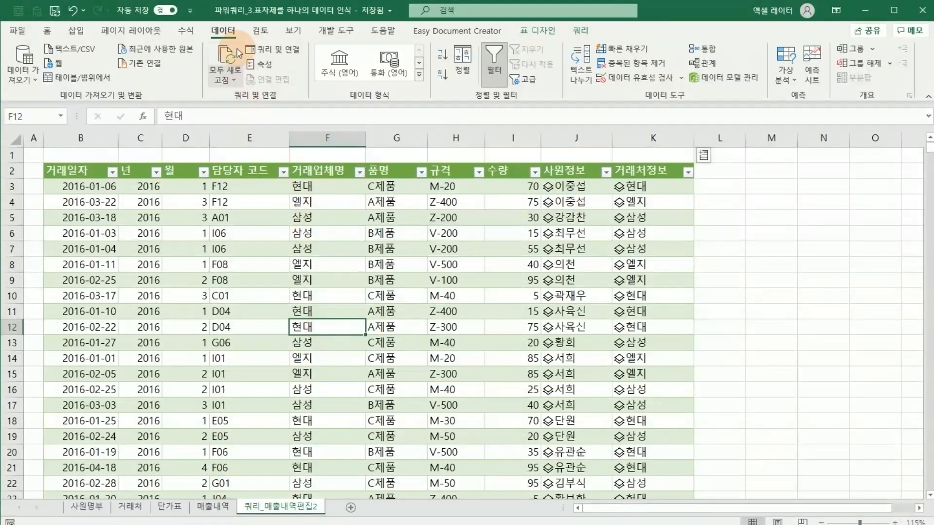
{"action": "left_click", "coordinate": [275, 49]}
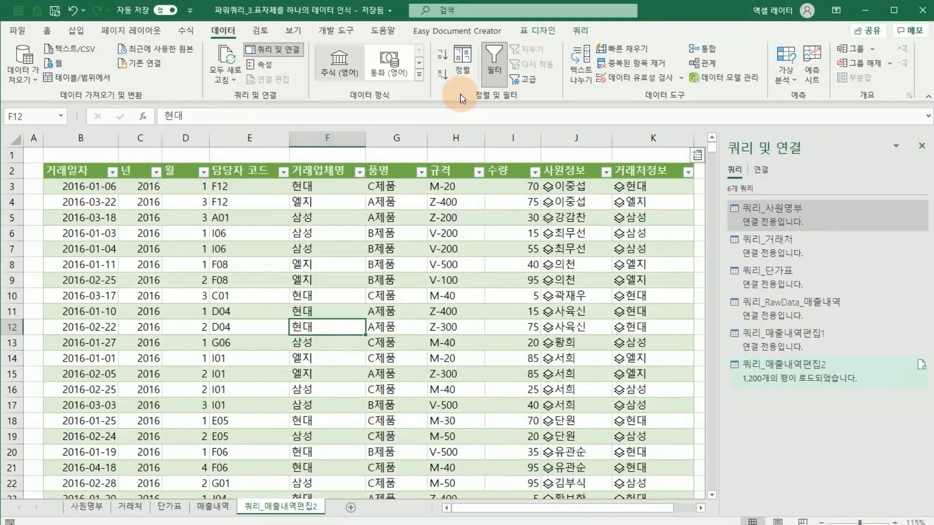
{"action": "mouse_move", "coordinate": [798, 379]}
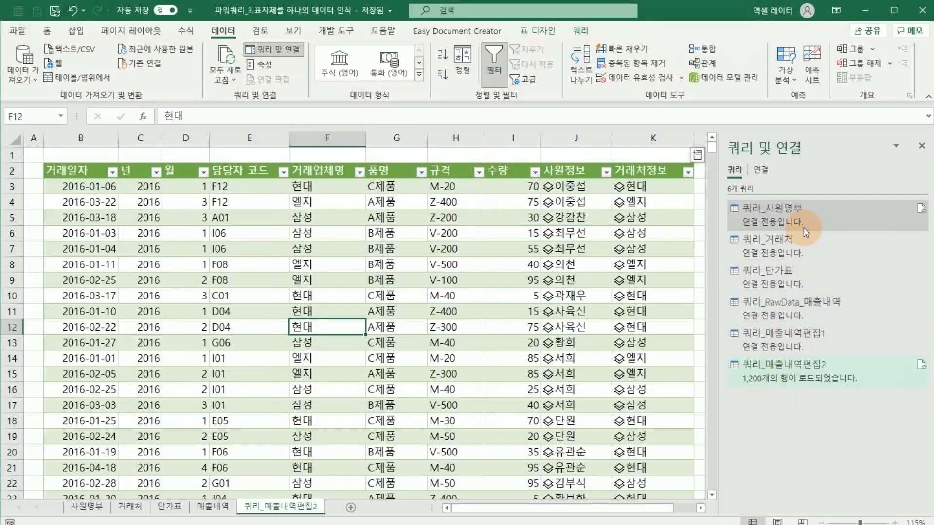
{"action": "mouse_move", "coordinate": [797, 226]}
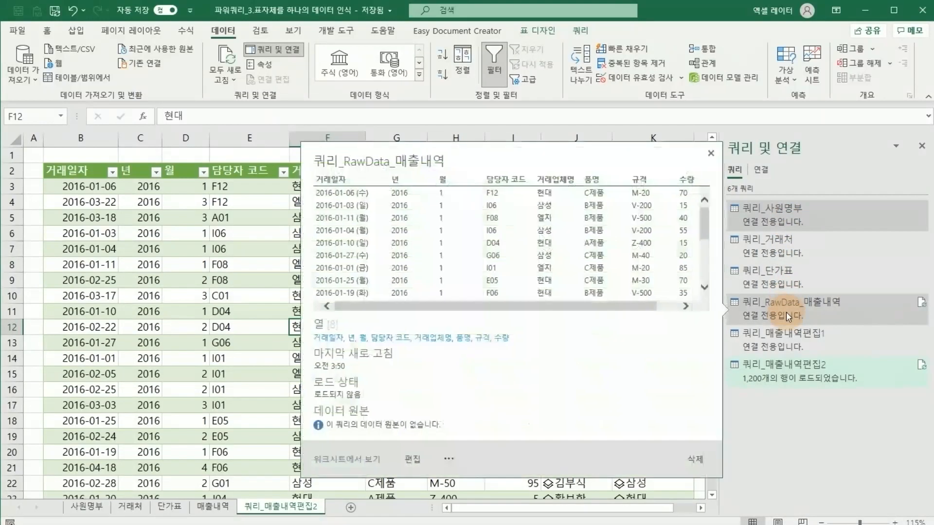
Step: Merge 쿼리_RawData_매출내역 with 쿼리_사원명부 using a left outer join, matching 담당자 코드 to 사원코드
{"action": "left_click", "coordinate": [786, 314]}
{"action": "right_click", "coordinate": [786, 313]}
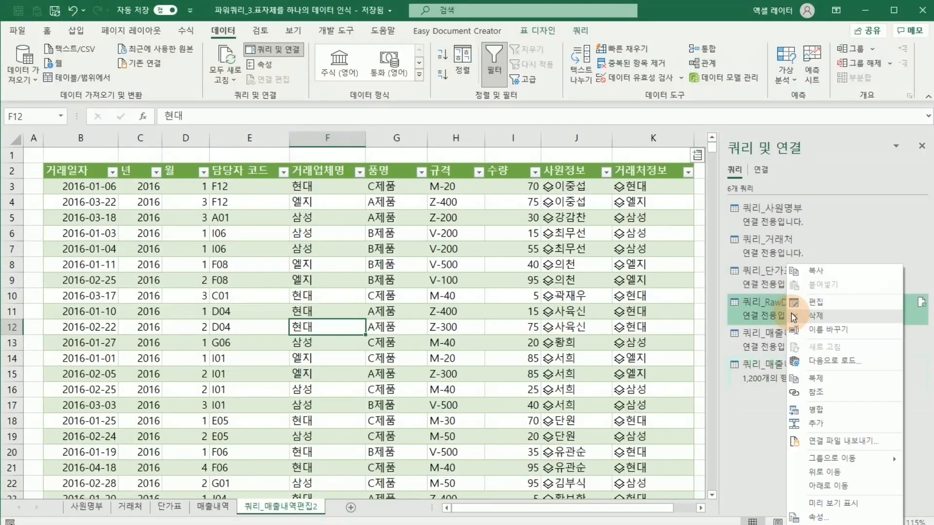
{"action": "left_click", "coordinate": [807, 410]}
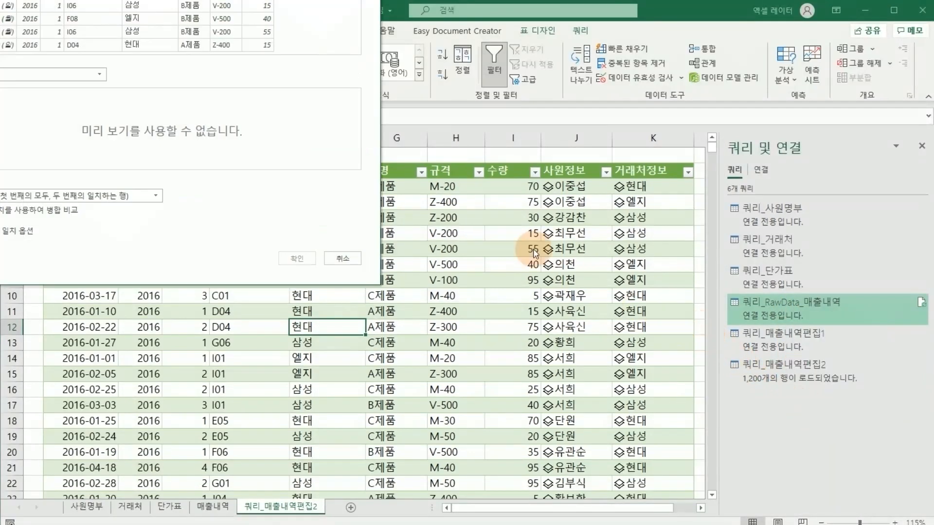
{"action": "left_click", "coordinate": [302, 251]}
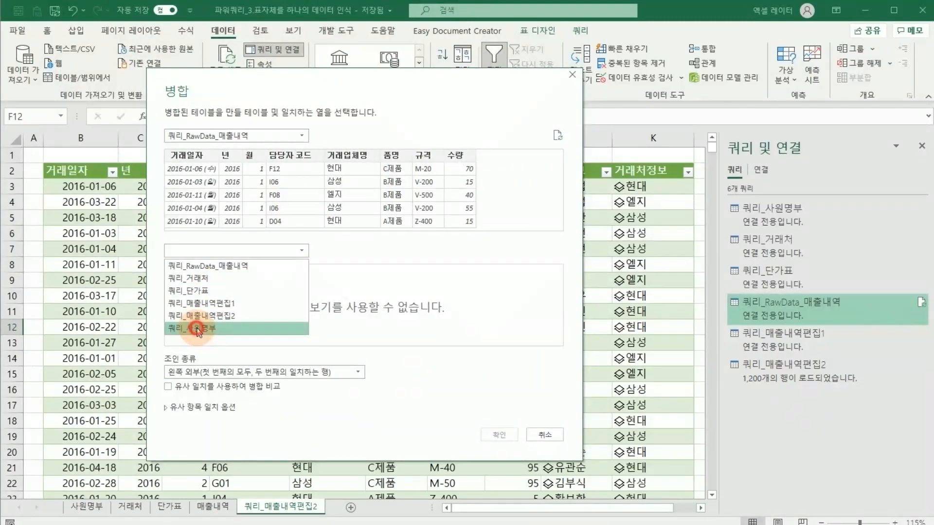
{"action": "left_click", "coordinate": [197, 329]}
{"action": "left_click", "coordinate": [291, 157]}
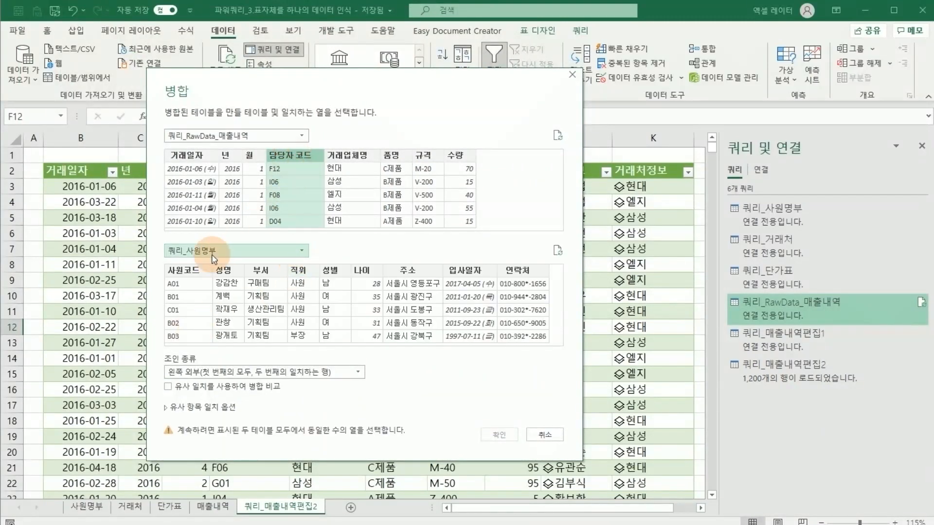
{"action": "left_click", "coordinate": [184, 270]}
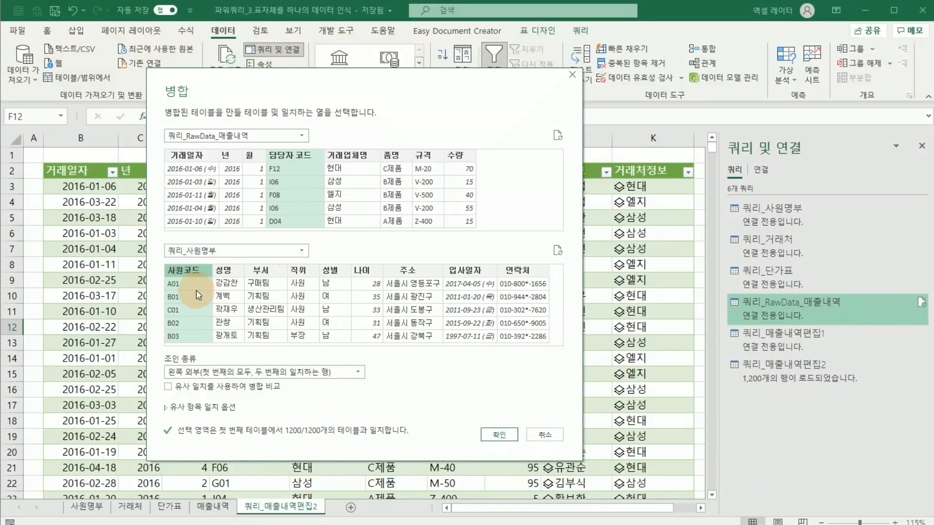
{"action": "left_click", "coordinate": [500, 434]}
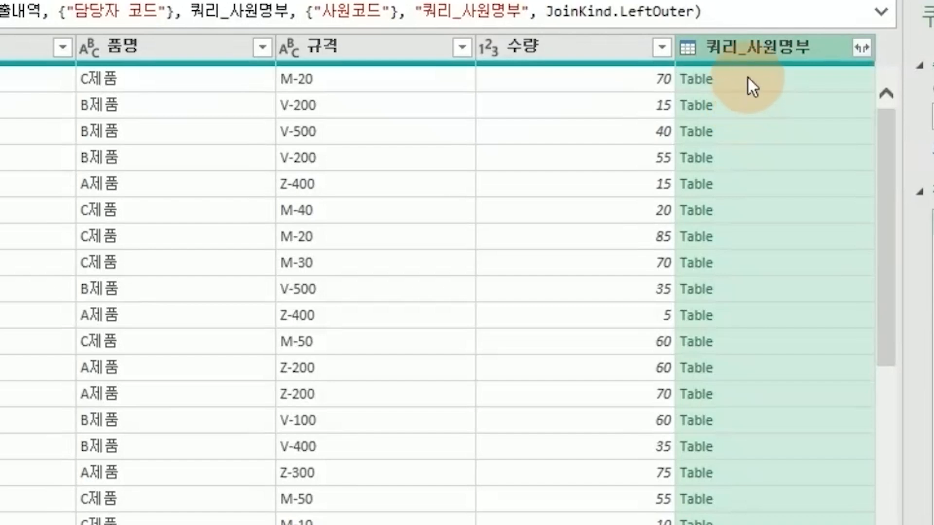
Step: Try expanding only 사원코드 and 성명 from the merged 쿼리_사원명부 column, and remove that expansion step
{"action": "left_click", "coordinate": [863, 47]}
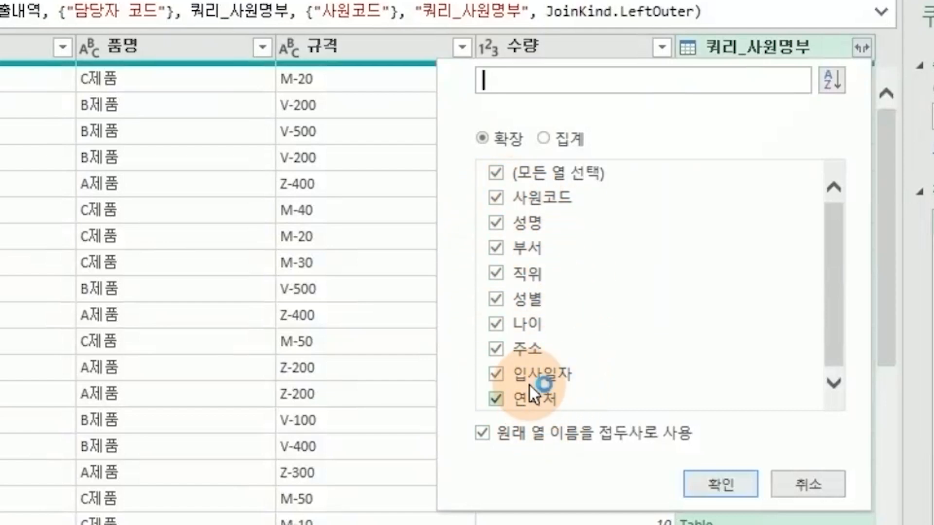
{"action": "left_click", "coordinate": [496, 174]}
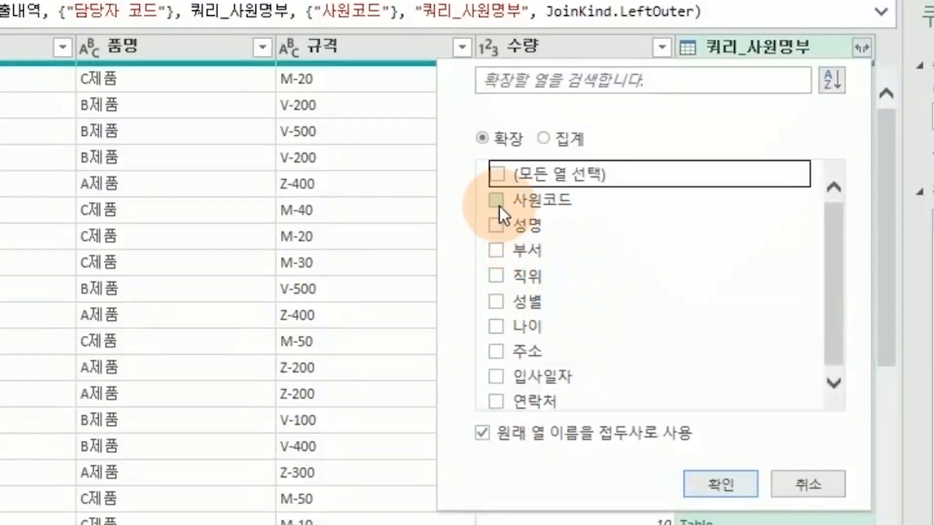
{"action": "left_click", "coordinate": [498, 203]}
{"action": "left_click", "coordinate": [501, 227]}
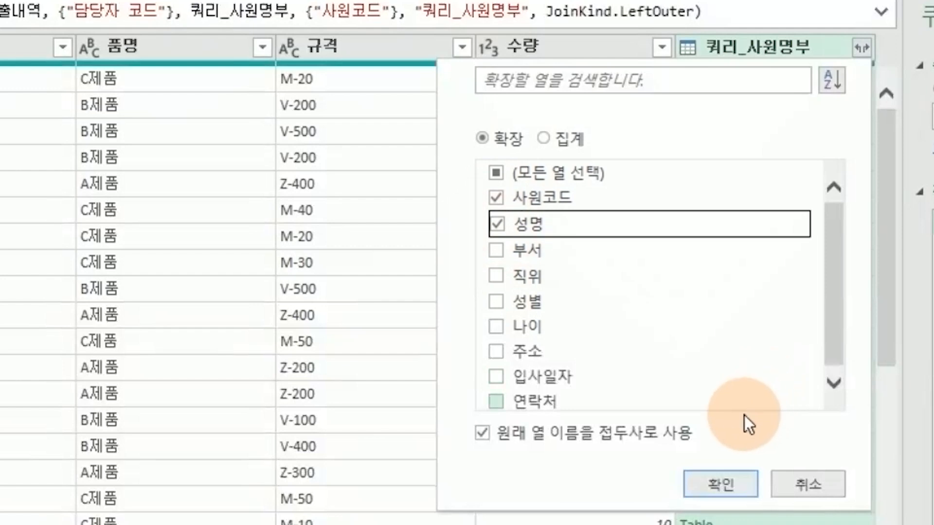
{"action": "left_click", "coordinate": [730, 486]}
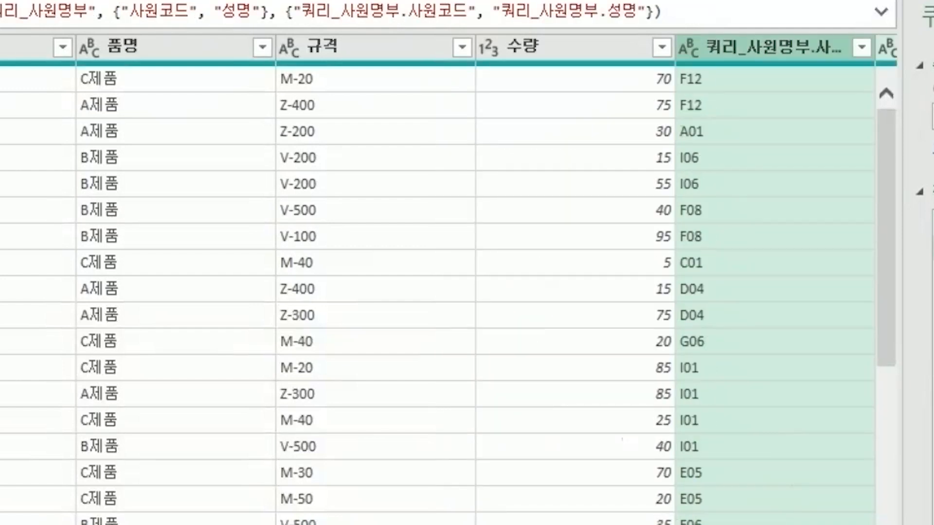
{"action": "scroll", "coordinate": [437, 292], "scroll_direction": "right", "scroll_amount": 4}
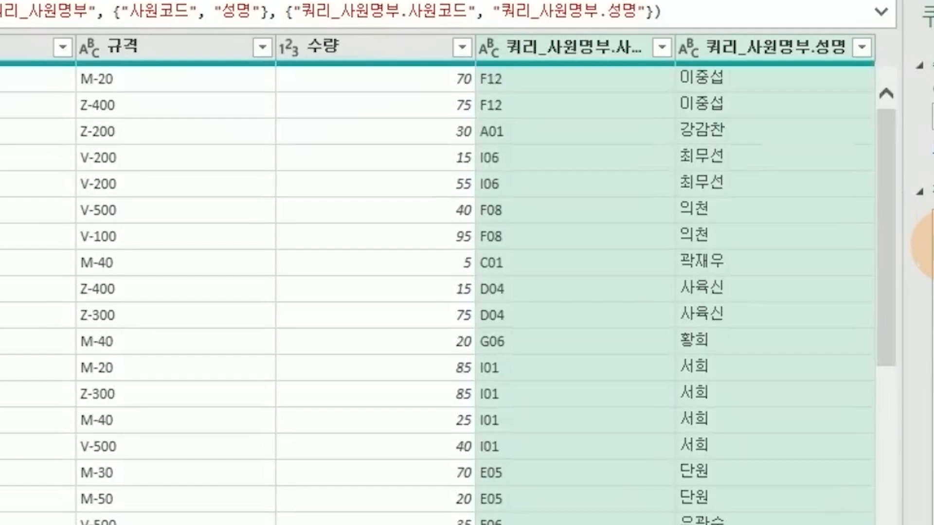
{"action": "left_click", "coordinate": [924, 246]}
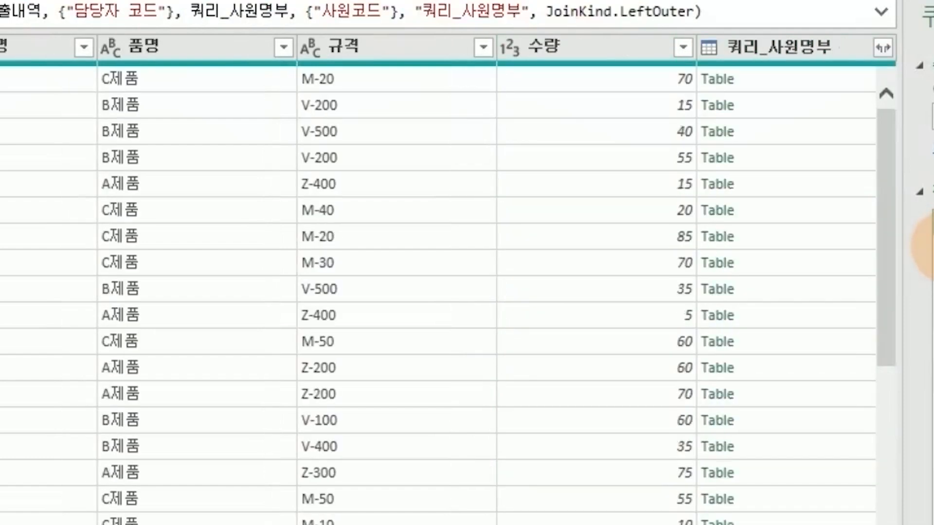
Step: Expand the merged 쿼리_사원명부 column into 성명, 부서, 직위 and 성별, keeping the original column name as prefix
{"action": "left_click", "coordinate": [881, 51]}
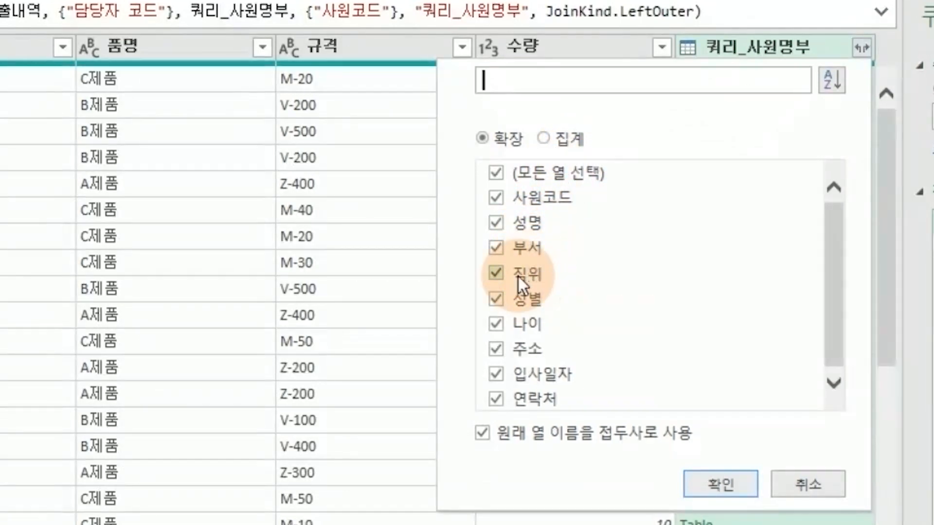
{"action": "left_click", "coordinate": [491, 174]}
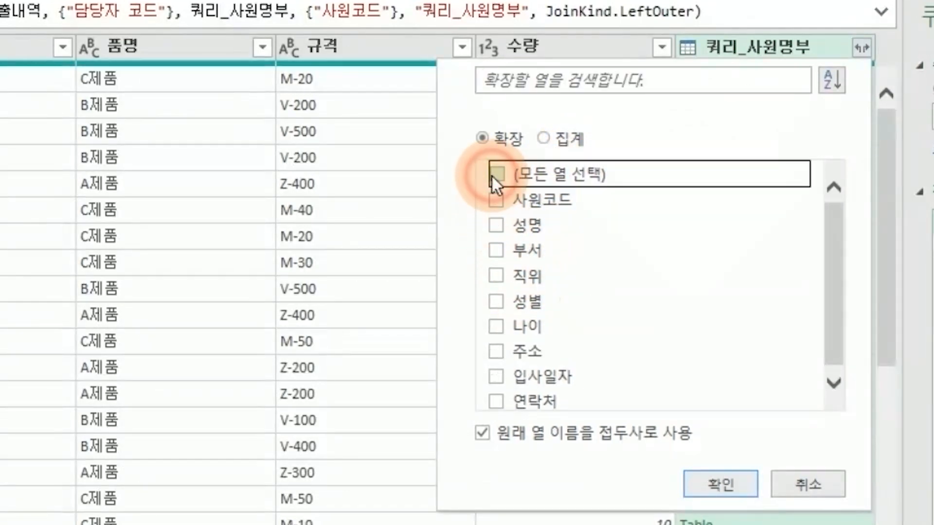
{"action": "left_click", "coordinate": [497, 200]}
{"action": "left_click", "coordinate": [497, 200]}
{"action": "left_click", "coordinate": [496, 224]}
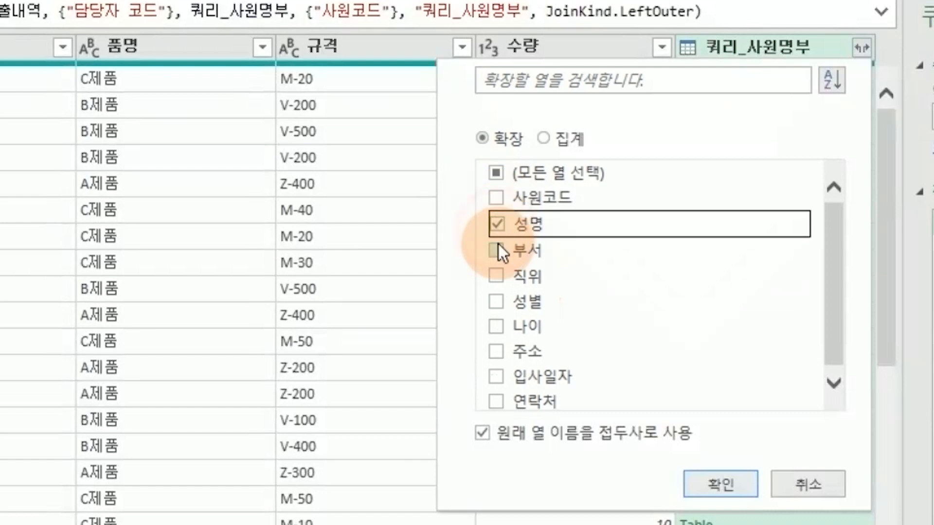
{"action": "left_click", "coordinate": [496, 250]}
{"action": "left_click", "coordinate": [496, 275]}
{"action": "left_click", "coordinate": [496, 301]}
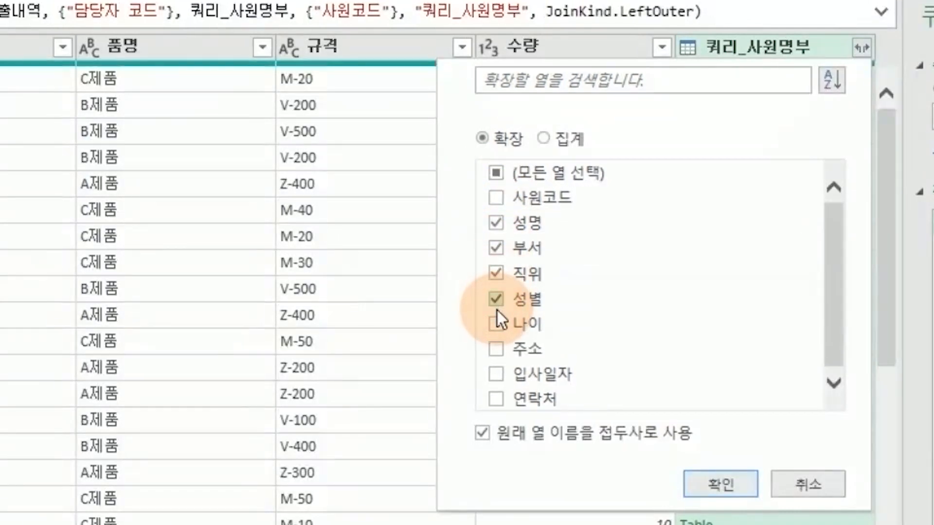
{"action": "left_click", "coordinate": [631, 373]}
{"action": "left_click_drag", "start_coordinate": [485, 485], "coordinate": [635, 484]}
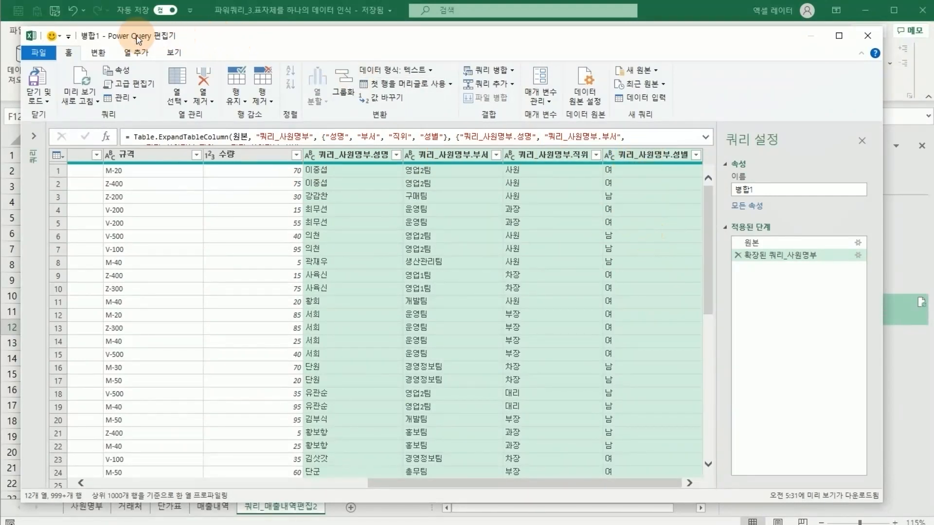
Step: Create a data type named 사원정보 from the four expanded employee columns, with 쿼리_사원명부.성명 as the display column
{"action": "left_click", "coordinate": [98, 52]}
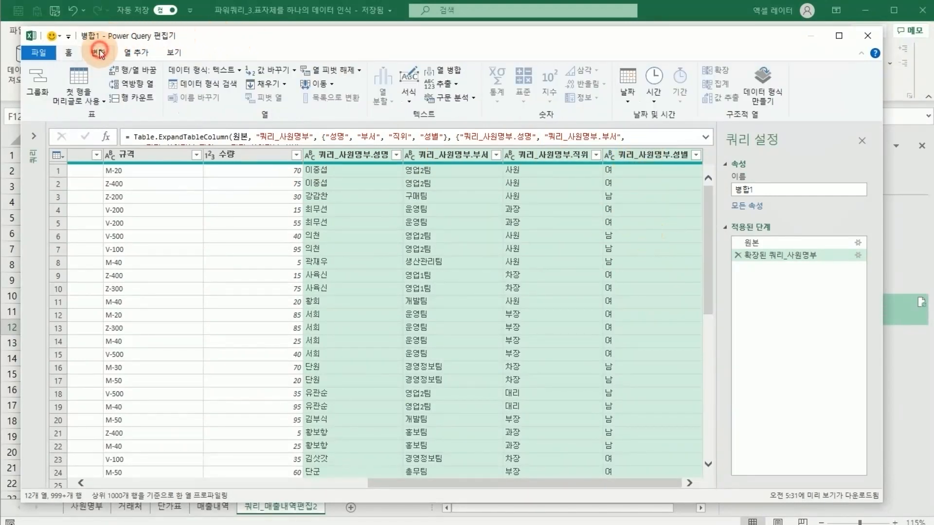
{"action": "left_click", "coordinate": [765, 85]}
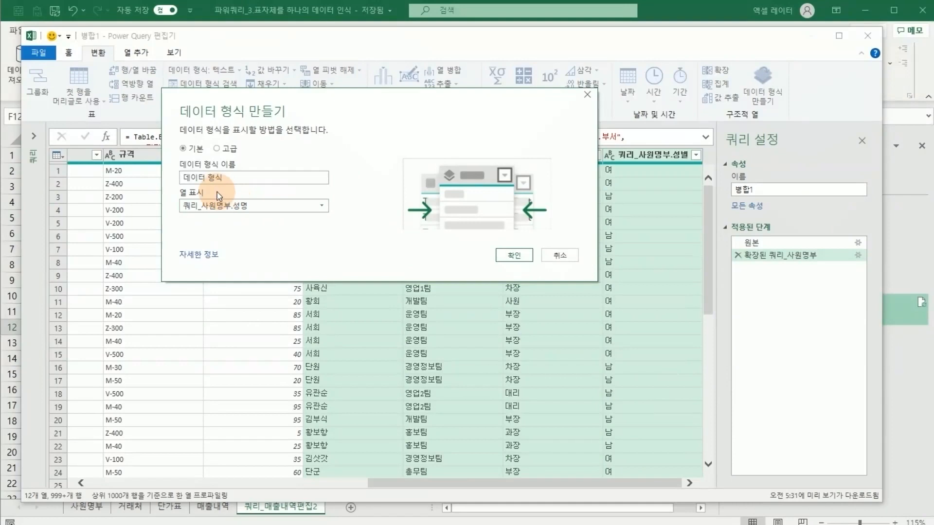
{"action": "left_click_drag", "start_coordinate": [225, 179], "coordinate": [181, 177]}
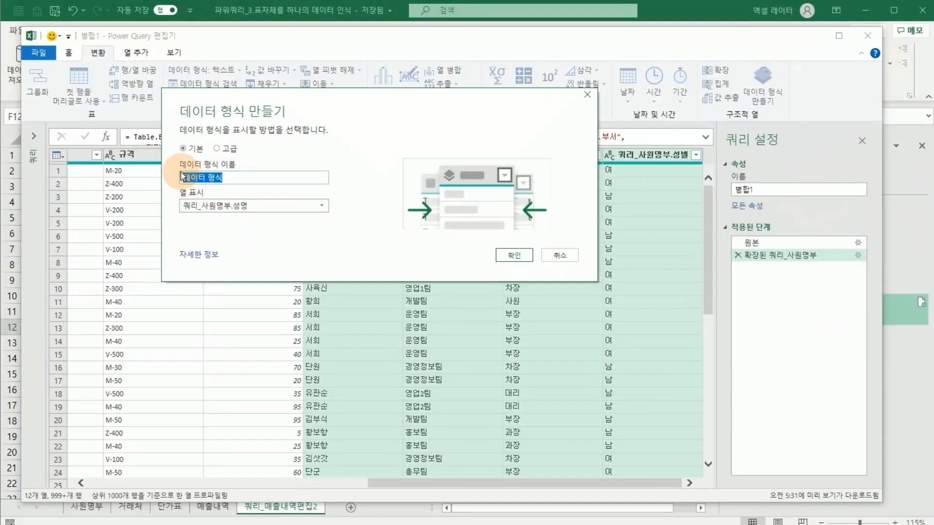
{"action": "key", "text": "BackSpace"}
{"action": "type", "text": "사원정보"}
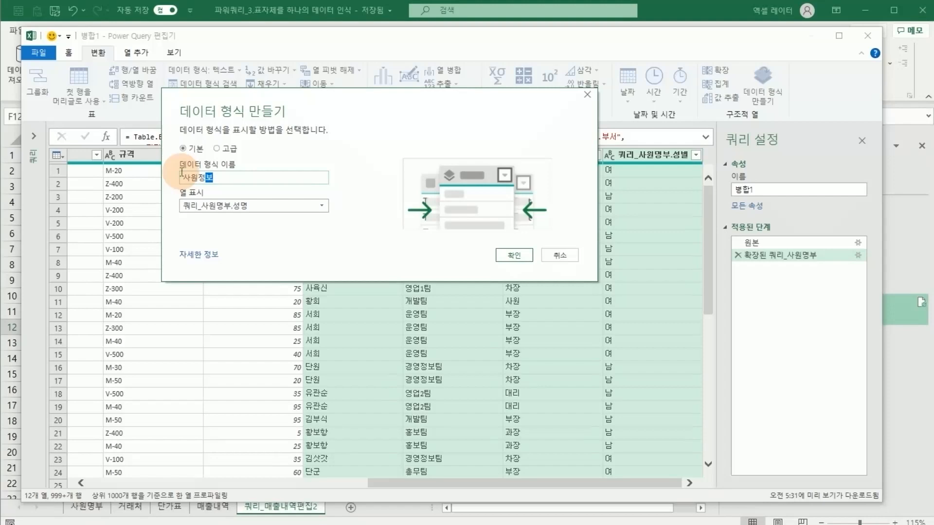
{"action": "left_click", "coordinate": [509, 253]}
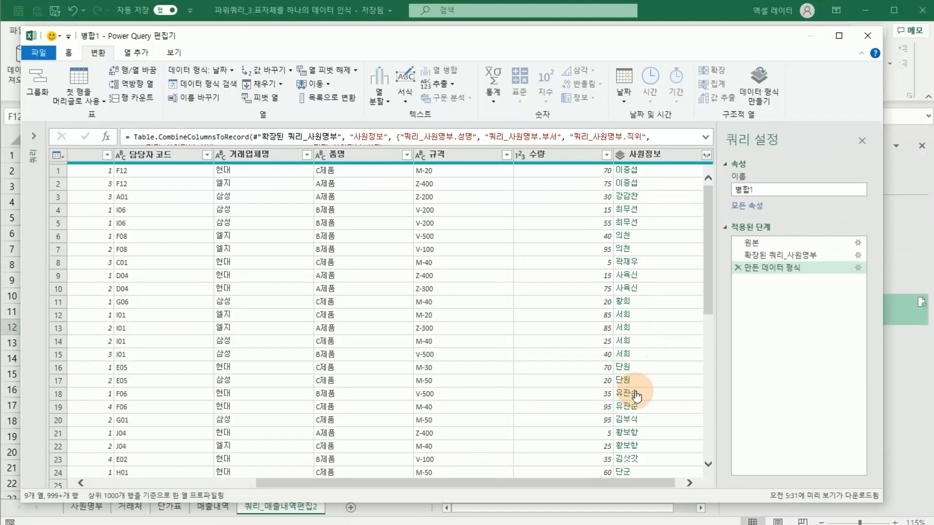
Step: Close and load the merged query to a new worksheet and open the first row's 사원정보 data card
{"action": "left_click", "coordinate": [71, 53]}
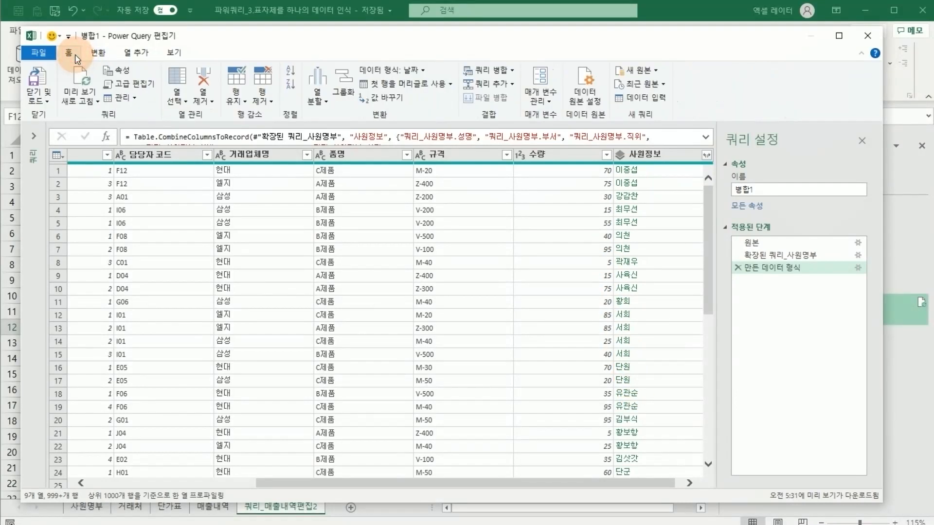
{"action": "left_click", "coordinate": [42, 102]}
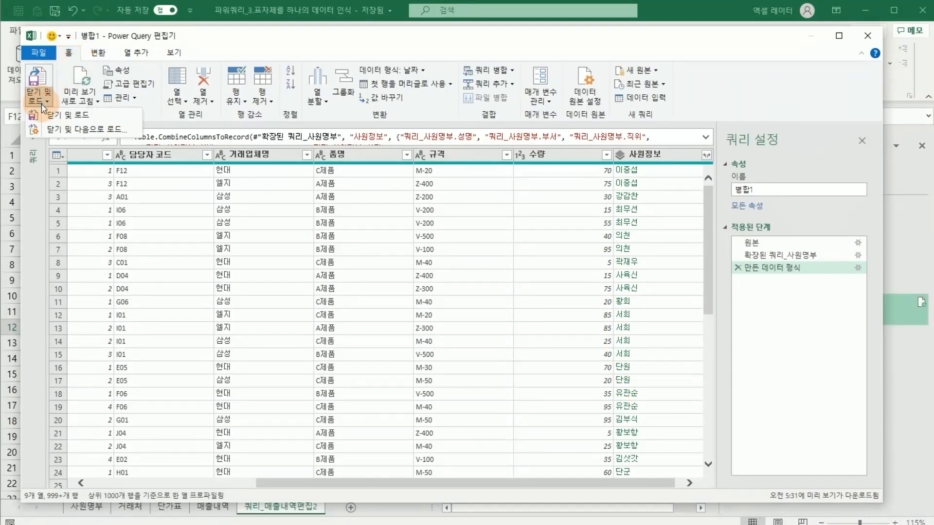
{"action": "left_click", "coordinate": [69, 118]}
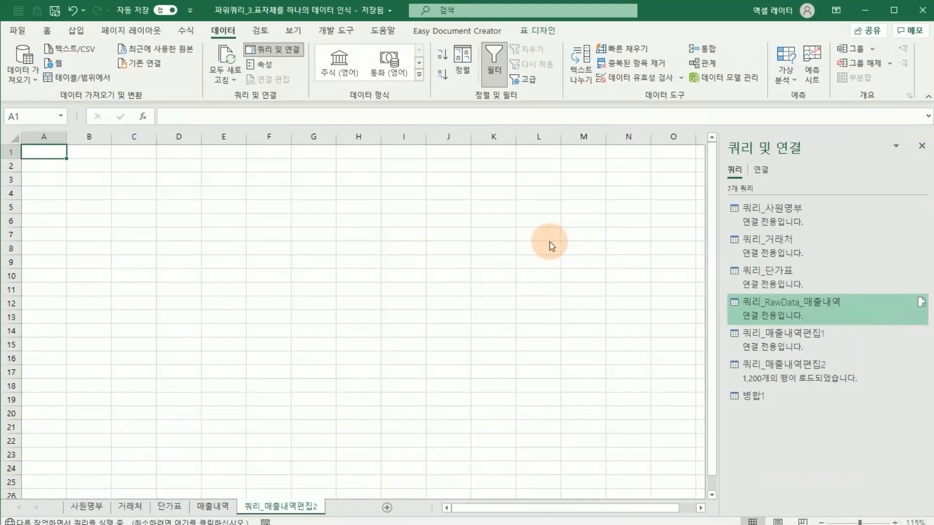
{"action": "mouse_move", "coordinate": [757, 412]}
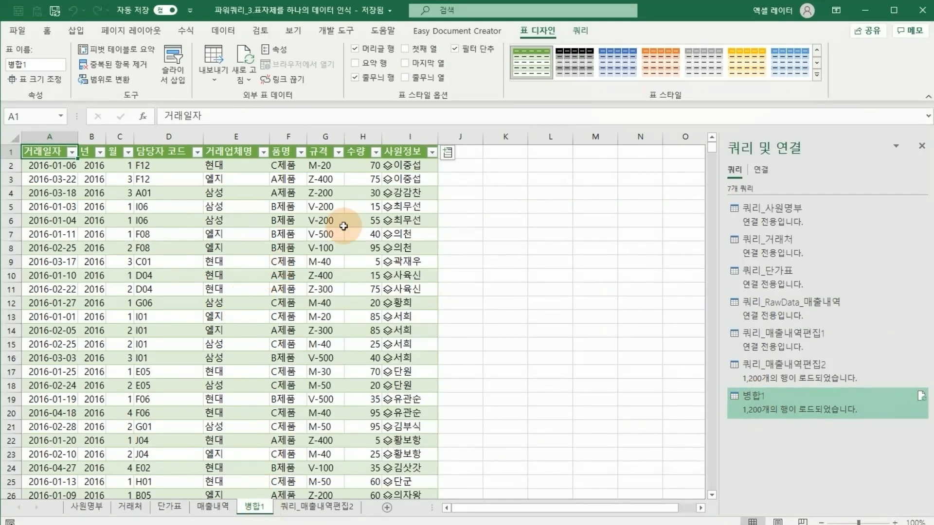
{"action": "left_click", "coordinate": [387, 167]}
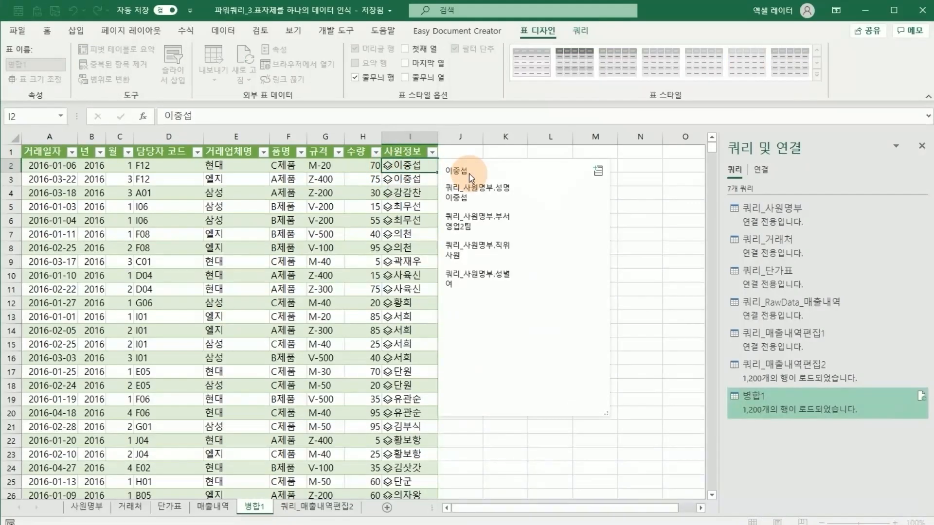